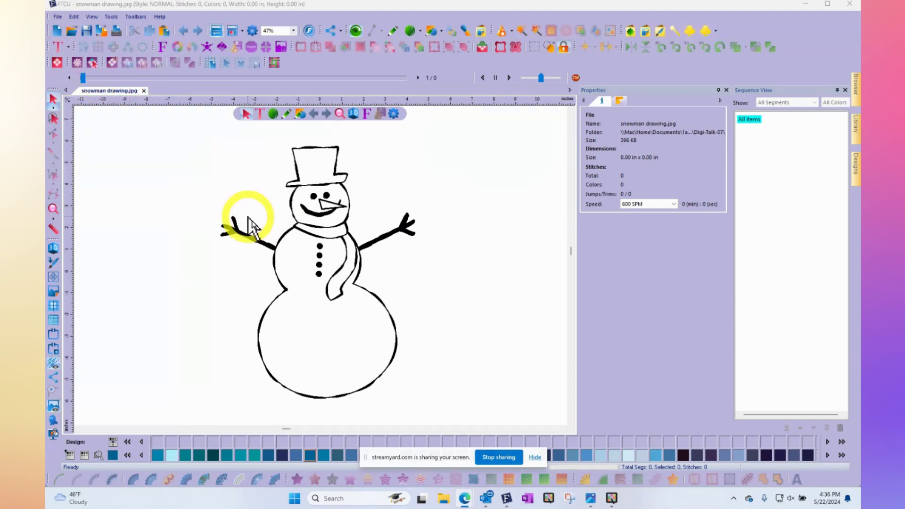
Step: Trace the snowman's black lines into an outline by Magic Wand clicking the arm
scroll(277, 256, "up", 3)
scroll(276, 249, "up", 12)
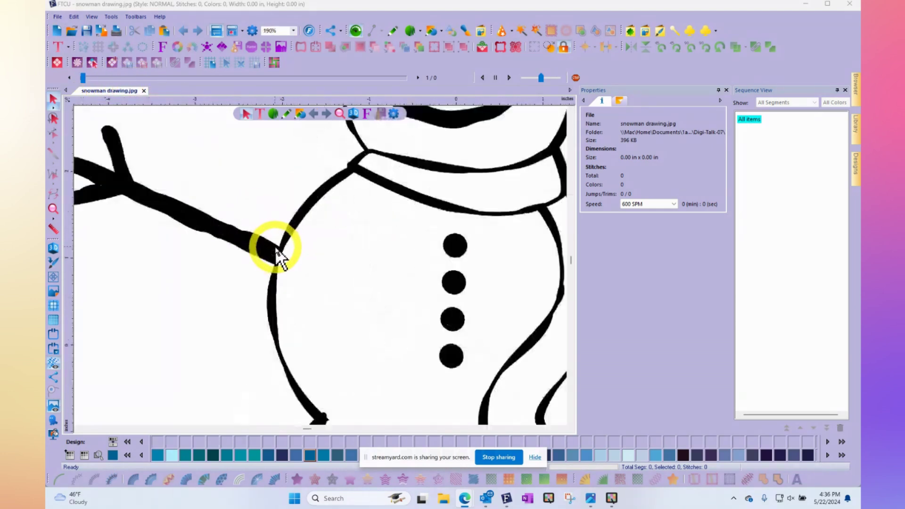
scroll(292, 239, "up", 2)
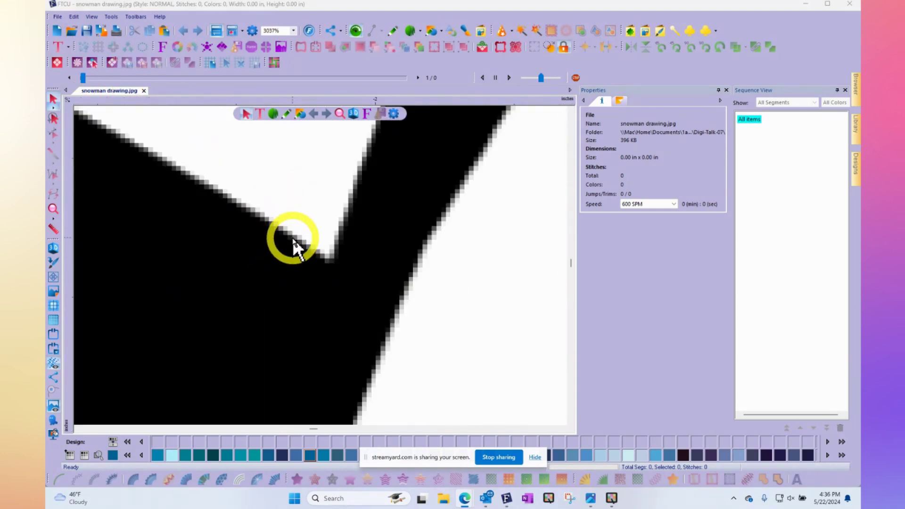
scroll(349, 191, "down", 2)
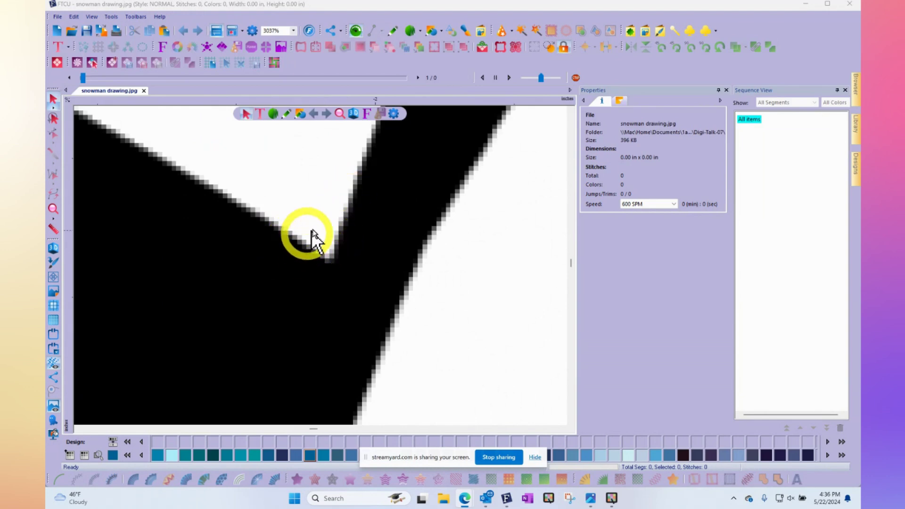
scroll(321, 226, "down", 10)
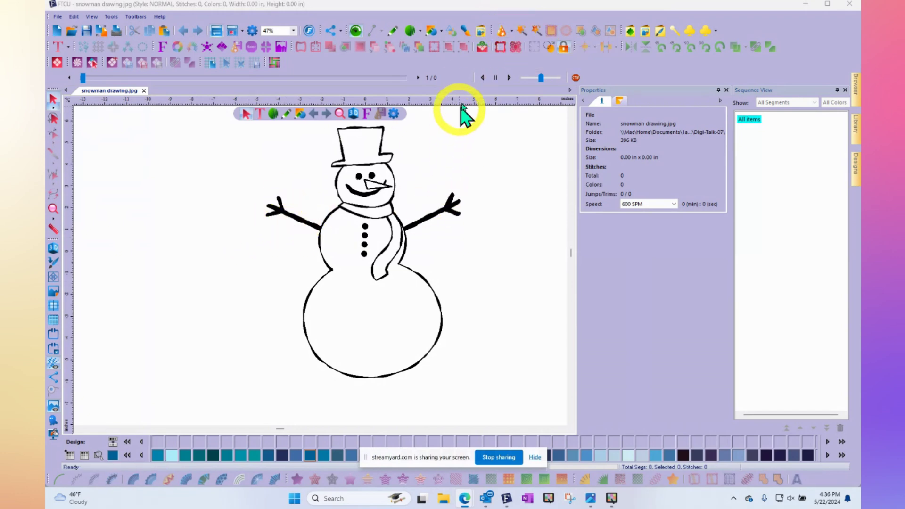
left_click(520, 32)
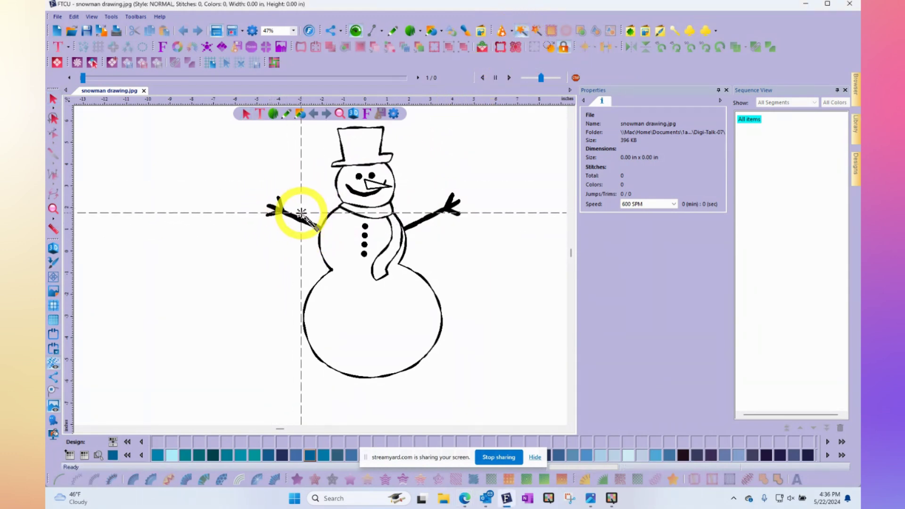
scroll(302, 213, "up", 5)
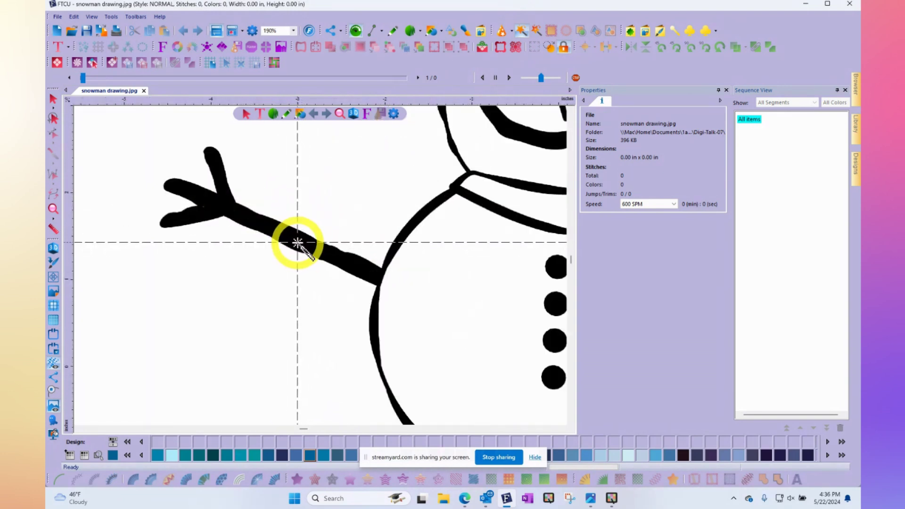
left_click(351, 263)
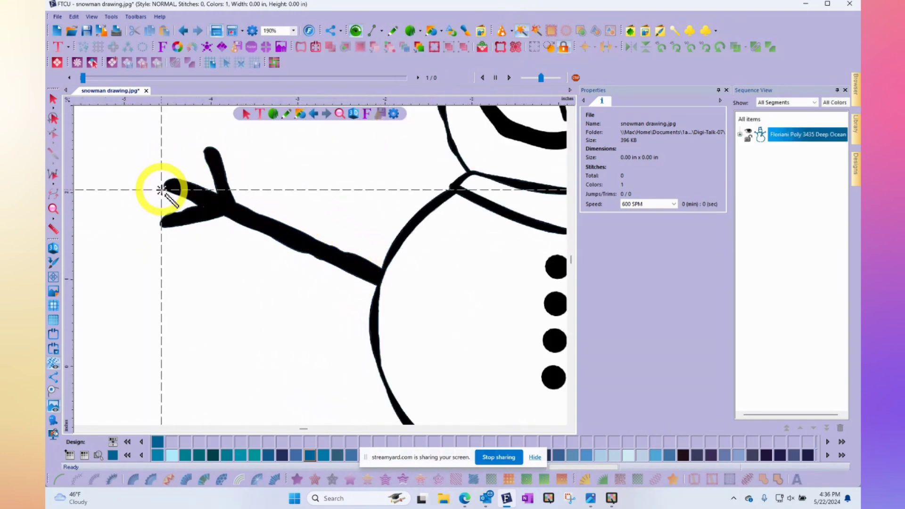
Step: Toggle the backdrop off and on to check the outline, then select the traced object
left_click(54, 408)
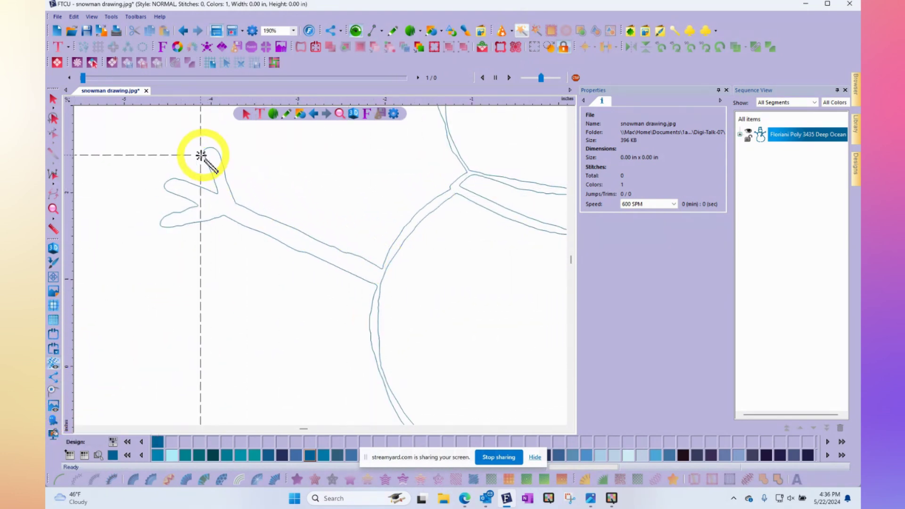
left_click(54, 406)
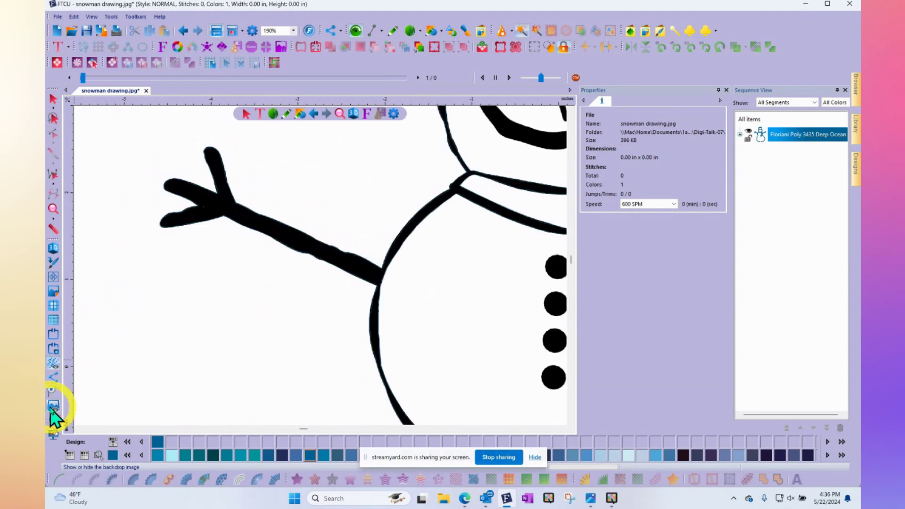
left_click(54, 406)
left_click(53, 408)
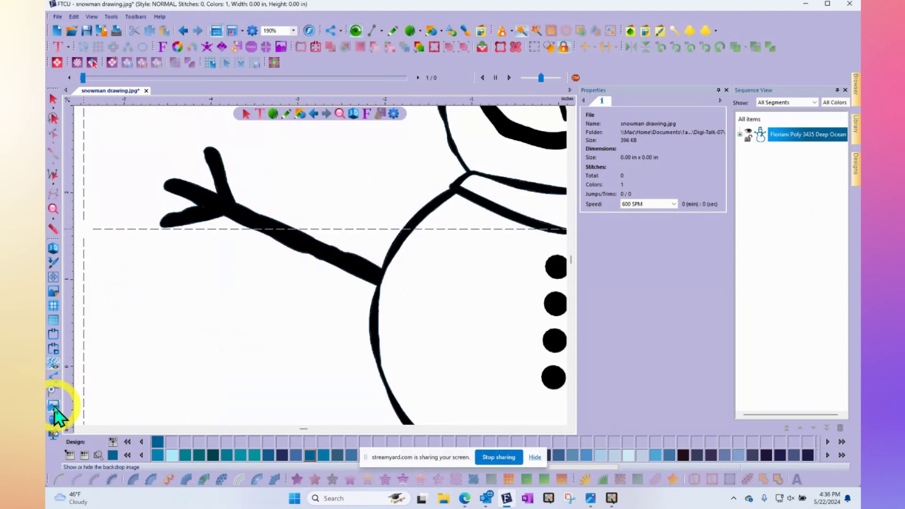
scroll(516, 246, "down", 4)
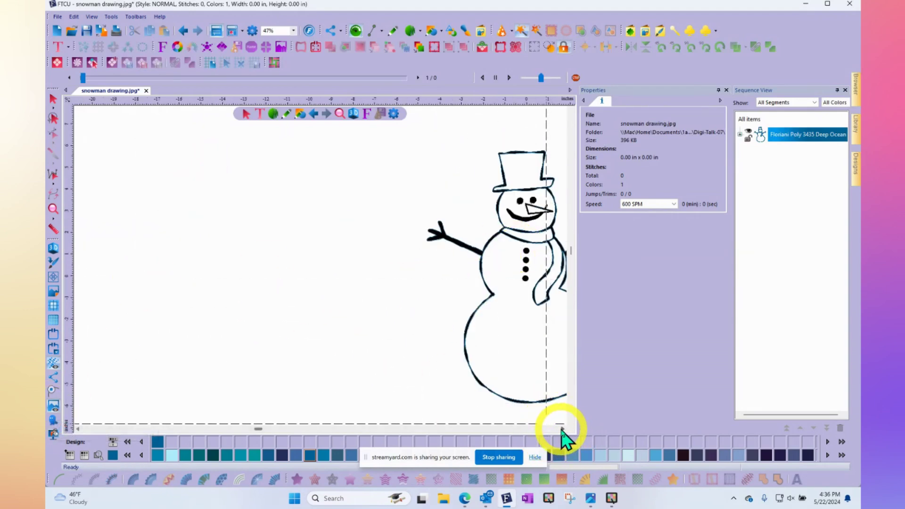
left_click(546, 428)
left_click(53, 99)
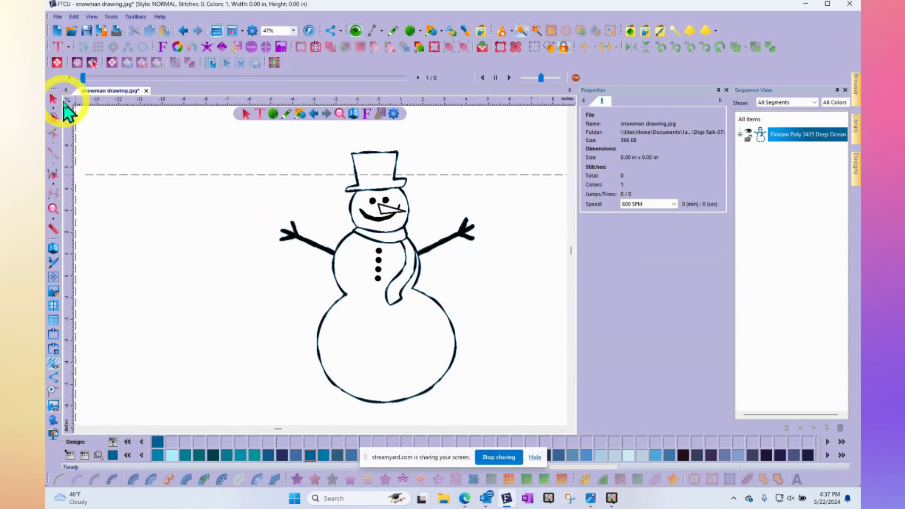
left_click(167, 162)
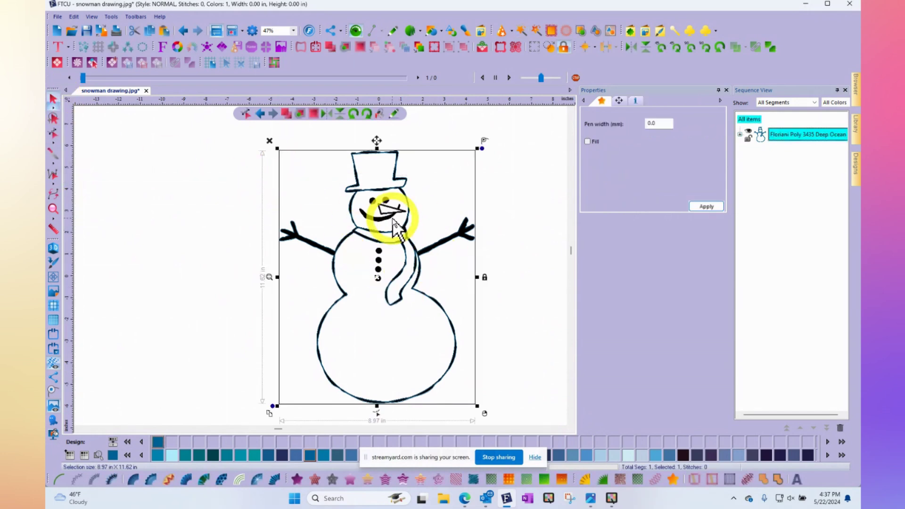
Step: Move the traced Artwork left of the backdrop and Auto Satin it into 8416 stitches
left_click(747, 136)
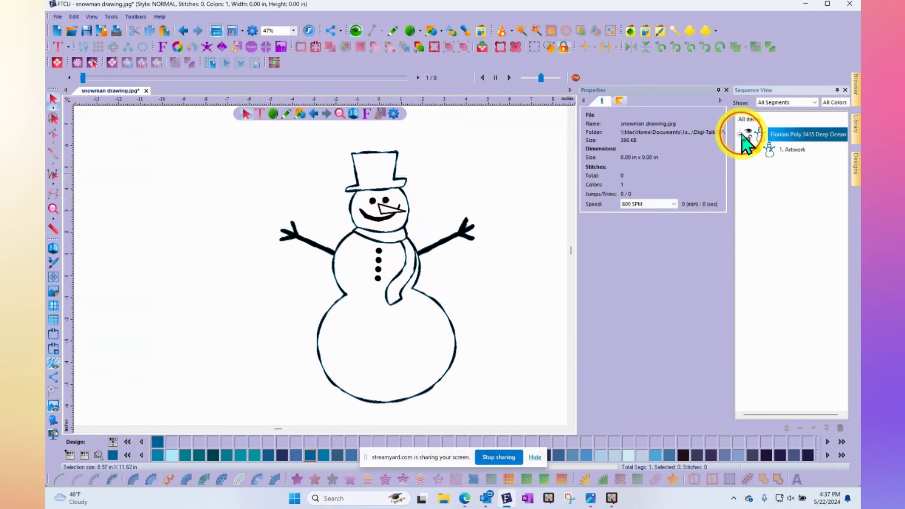
left_click(786, 151)
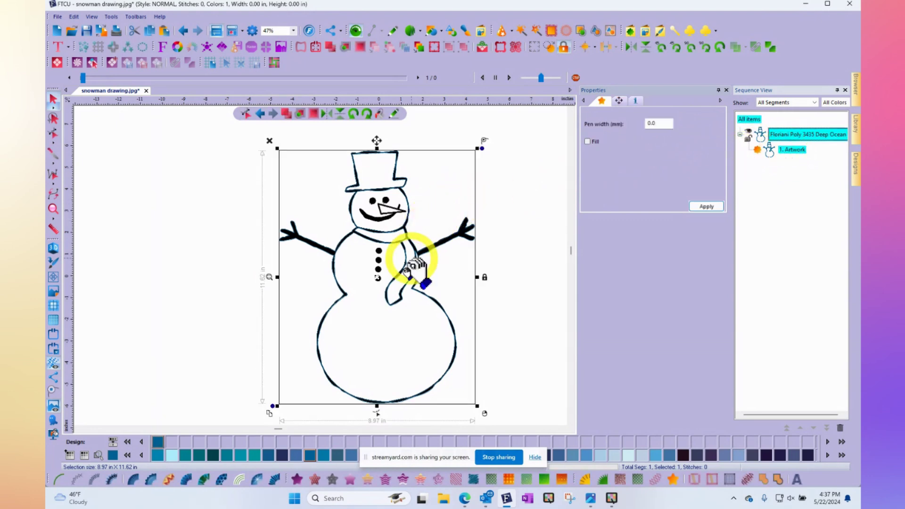
scroll(403, 262, "down", 2)
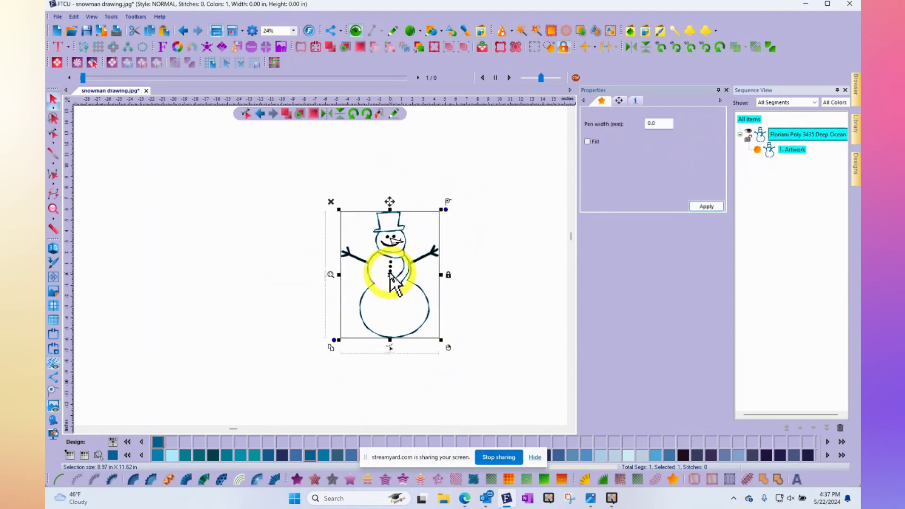
left_click_drag(392, 280, 283, 275)
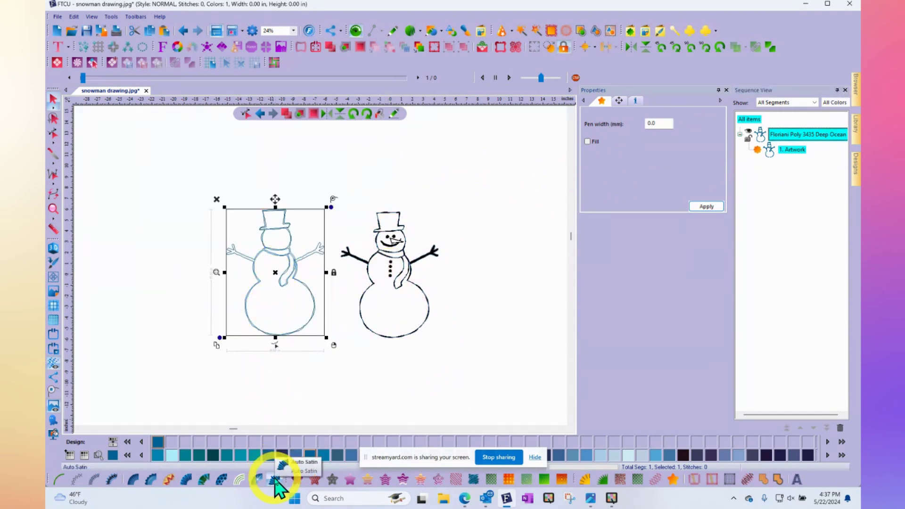
left_click(273, 479)
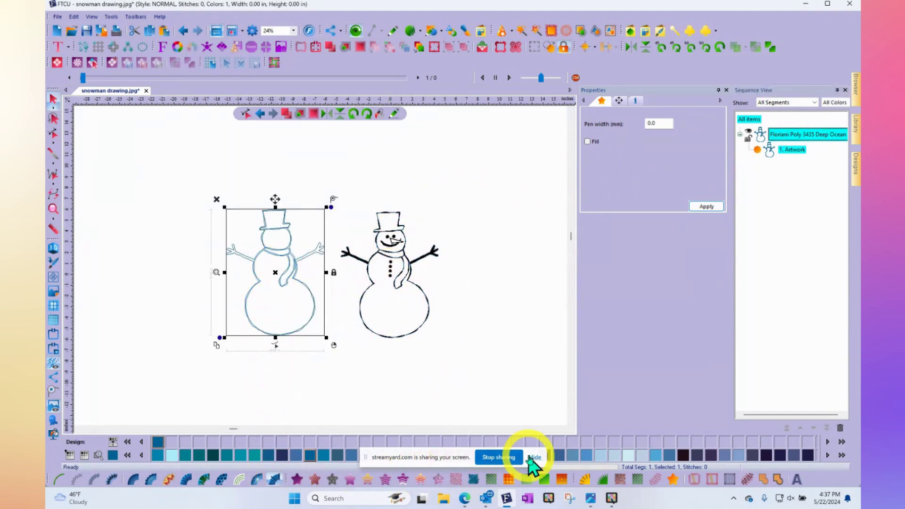
left_click(535, 457)
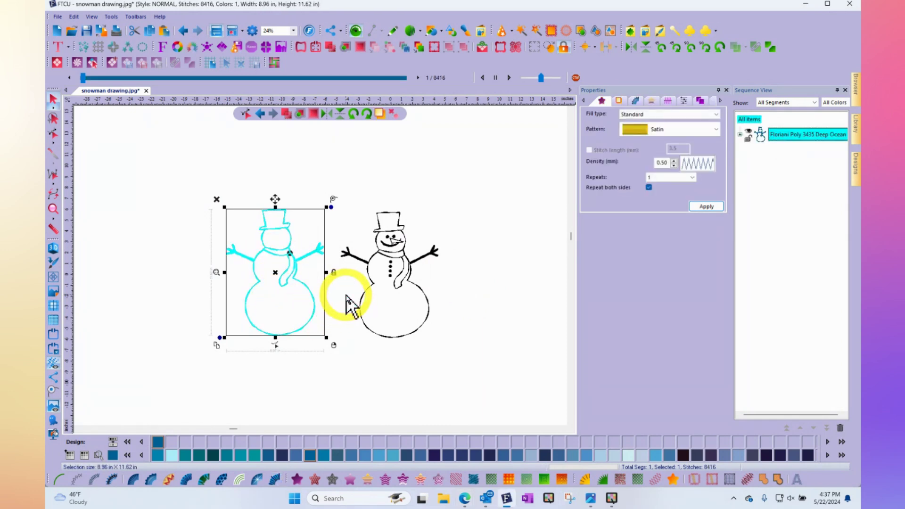
Step: Deselect the snowman and turn on realistic 3D stitch rendering
left_click(175, 249)
scroll(245, 255, "up", 2)
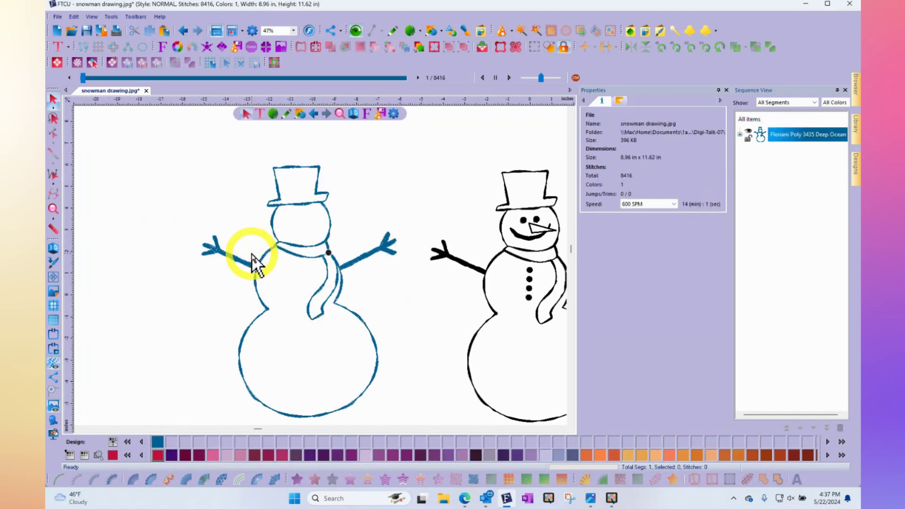
scroll(252, 259, "up", 2)
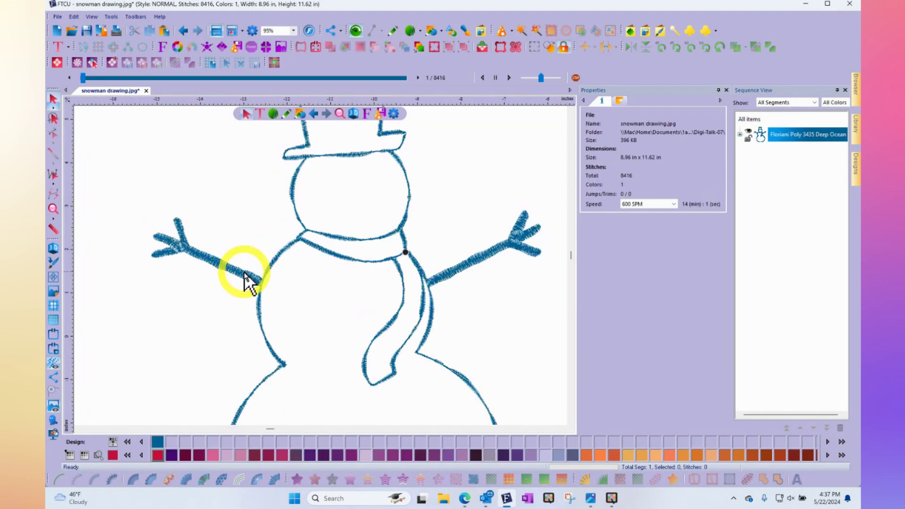
left_click(53, 249)
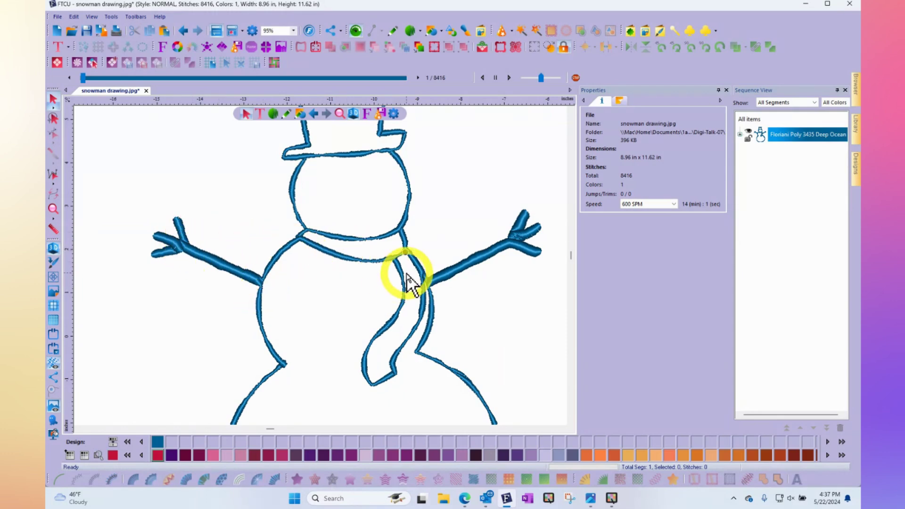
Step: Scroll the view right to show the whole black drawing, then select the blue satin snowman
scroll(411, 258, "down", 2)
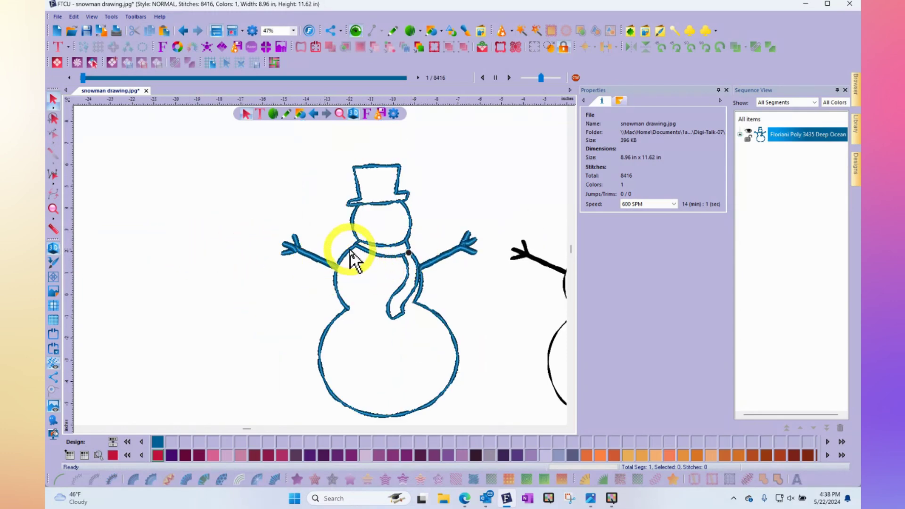
left_click(562, 429)
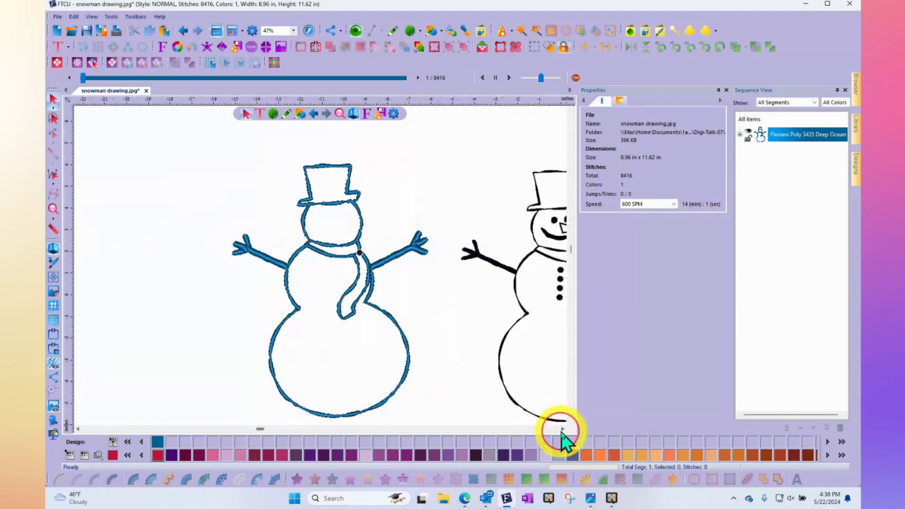
left_click(562, 429)
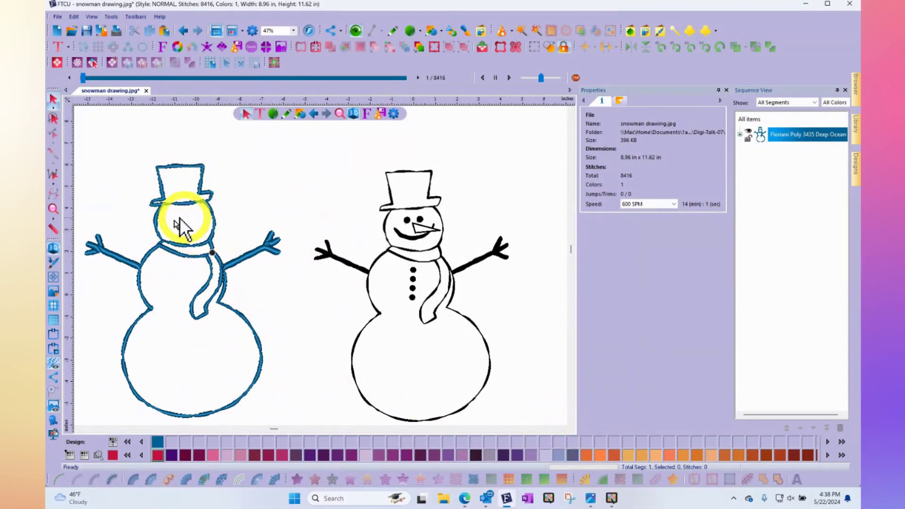
left_click(160, 242)
Step: Make a 1490-stitch single-run copy of the satin outline and place it left of the satin snowman
scroll(178, 289, "down", 2)
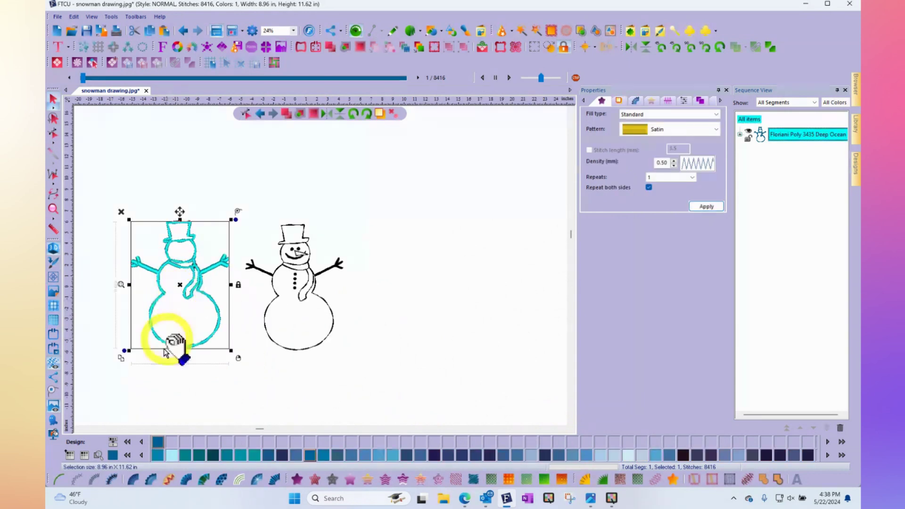
left_click(121, 358)
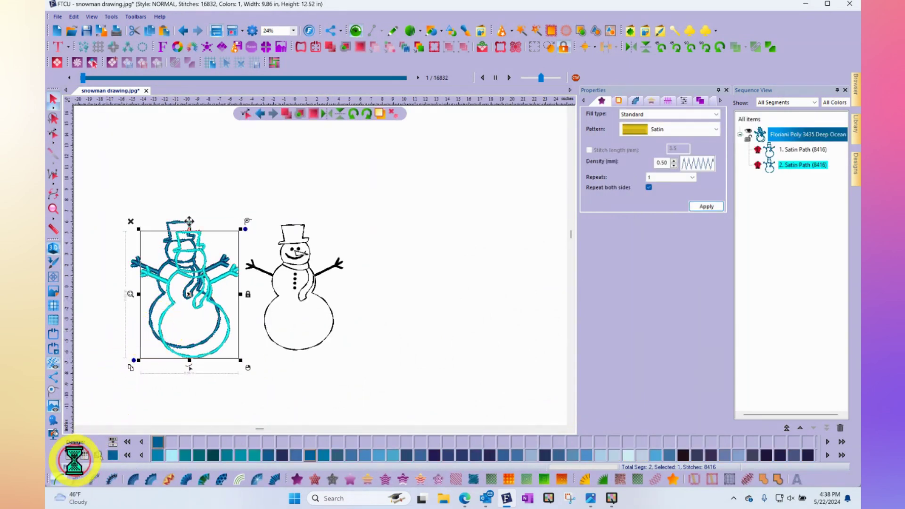
scroll(160, 282, "up", 2)
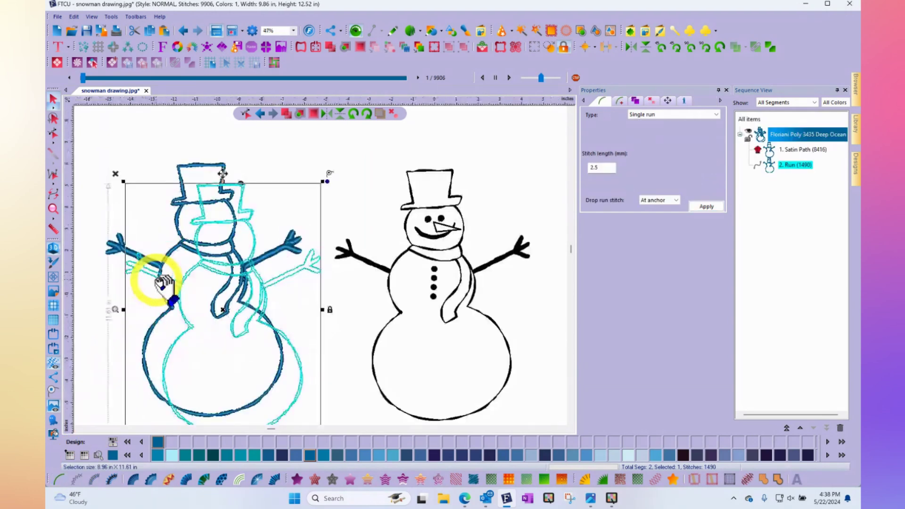
scroll(204, 273, "up", 2)
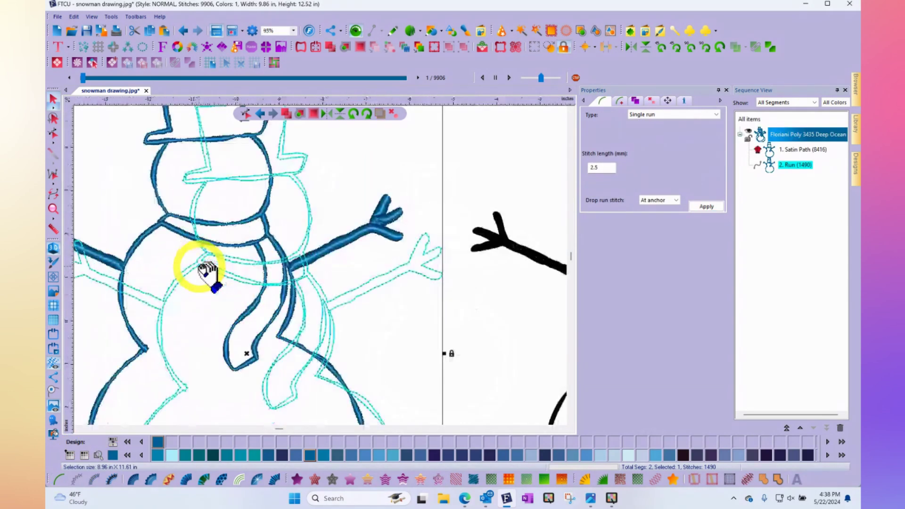
scroll(208, 272, "up", 2)
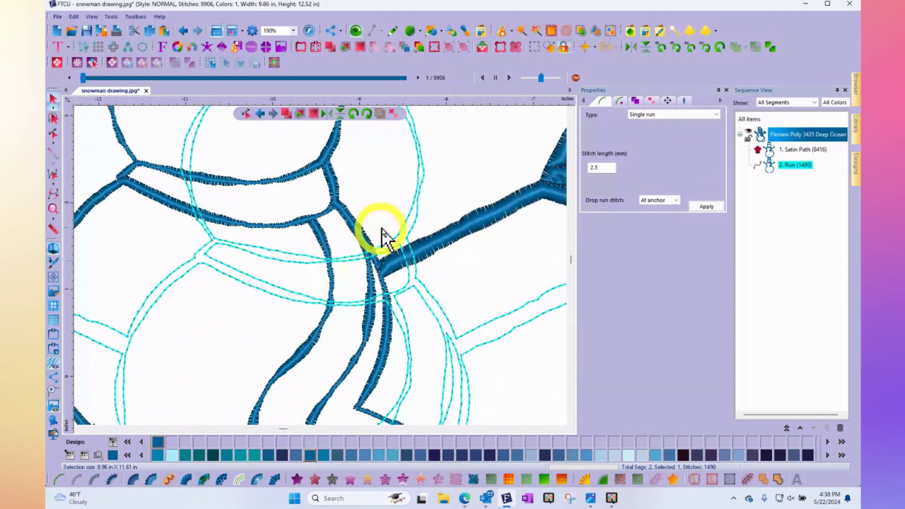
scroll(355, 307, "down", 4)
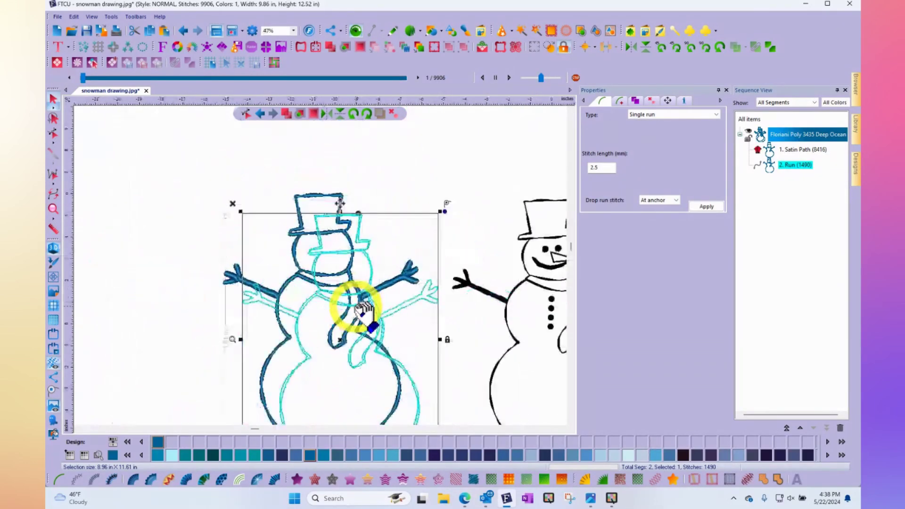
scroll(388, 276, "down", 2)
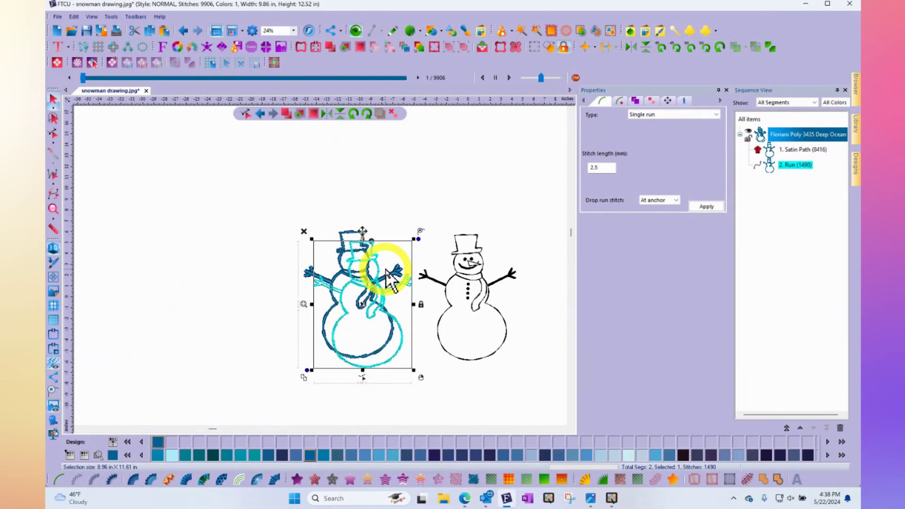
left_click_drag(384, 262, 250, 263)
left_click(514, 300)
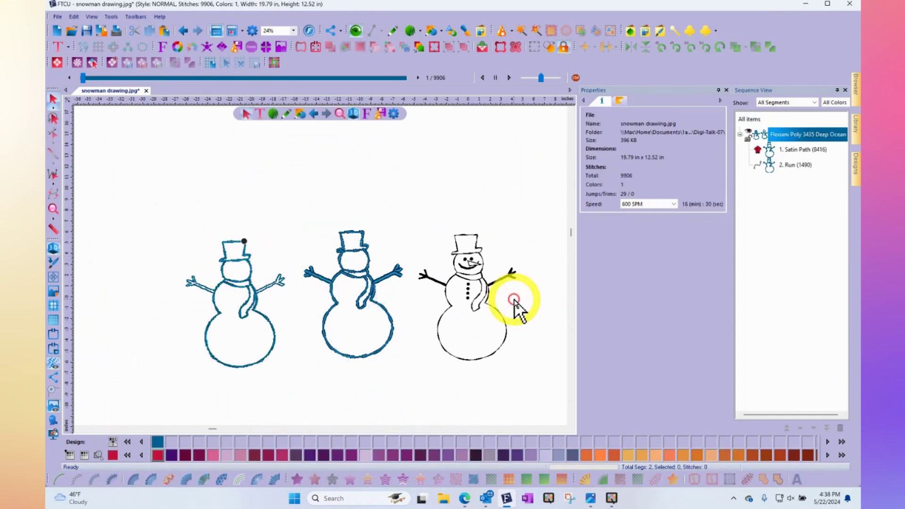
scroll(514, 297, "up", 2)
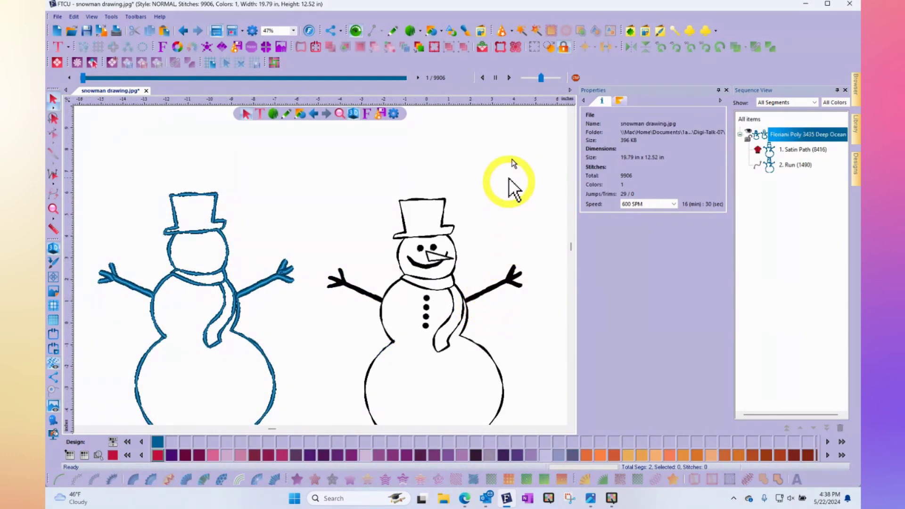
Step: Generate Deep Pink redwork centre-line run stitches over the black snowman drawing
left_click(537, 32)
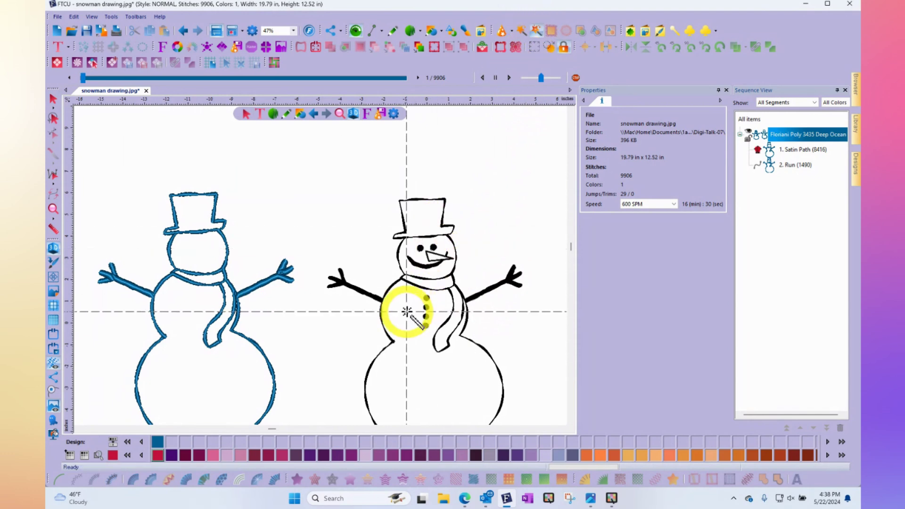
scroll(360, 299, "up", 2)
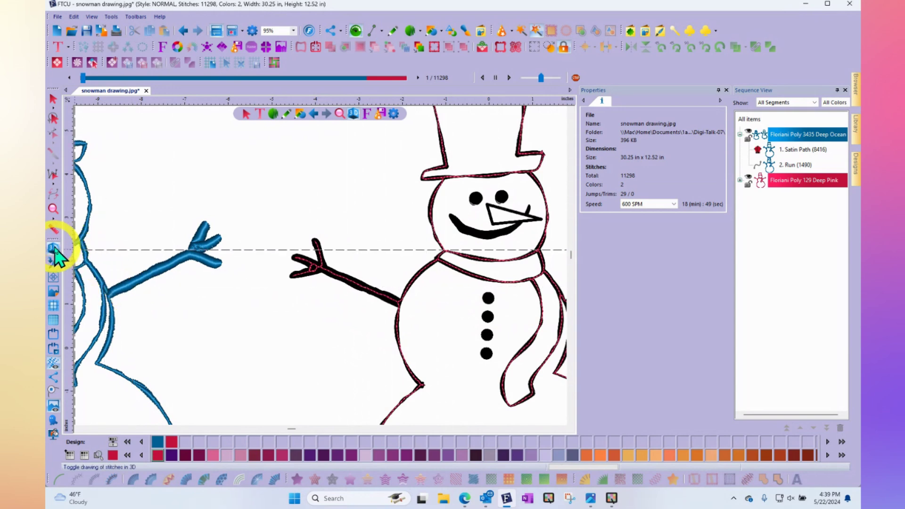
Step: Toggle 3D view and backdrop to compare, then hide the backdrop showing only pink redwork
left_click(54, 248)
left_click(54, 247)
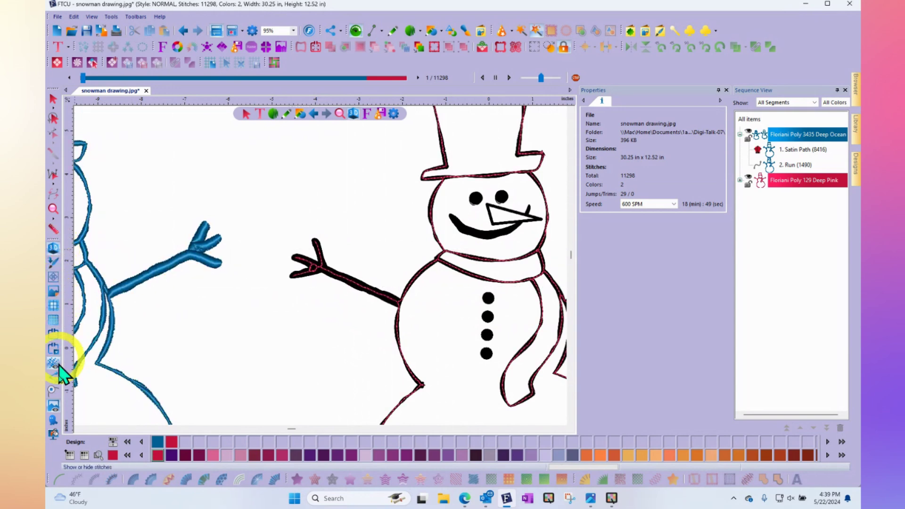
left_click(54, 407)
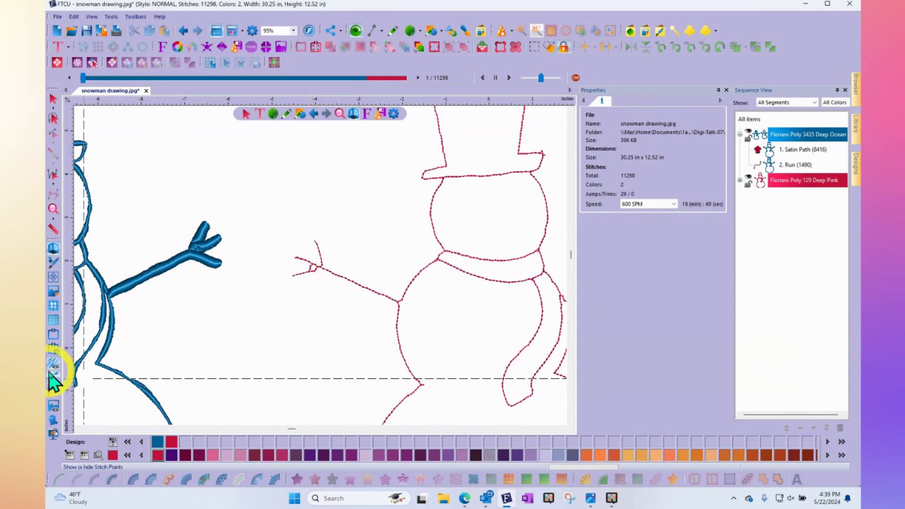
left_click(54, 407)
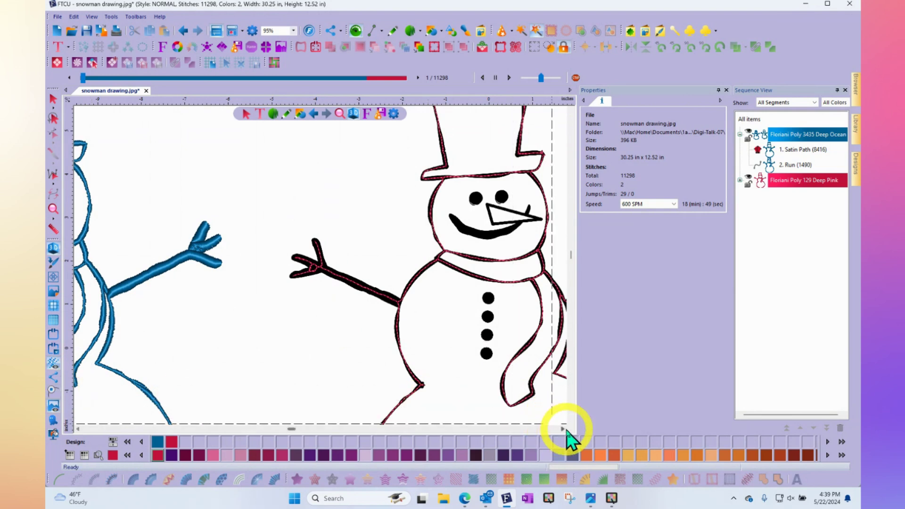
left_click(564, 429)
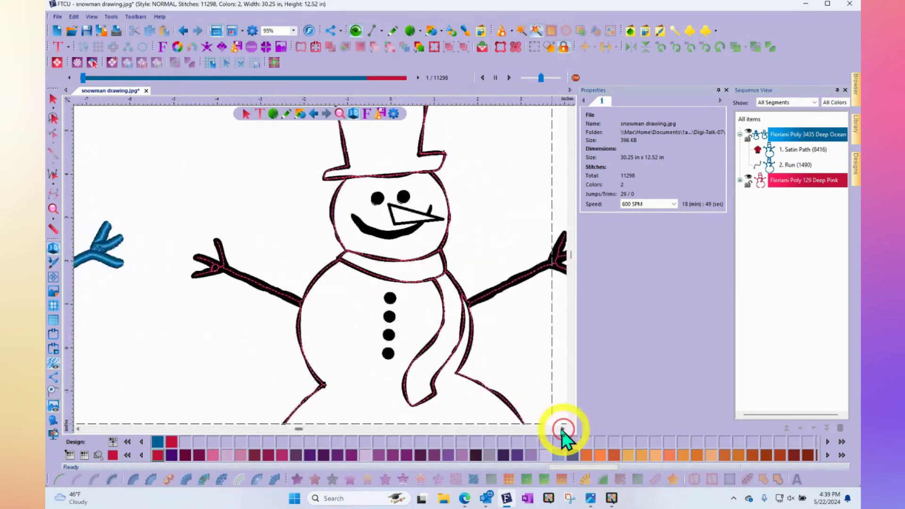
left_click(54, 410)
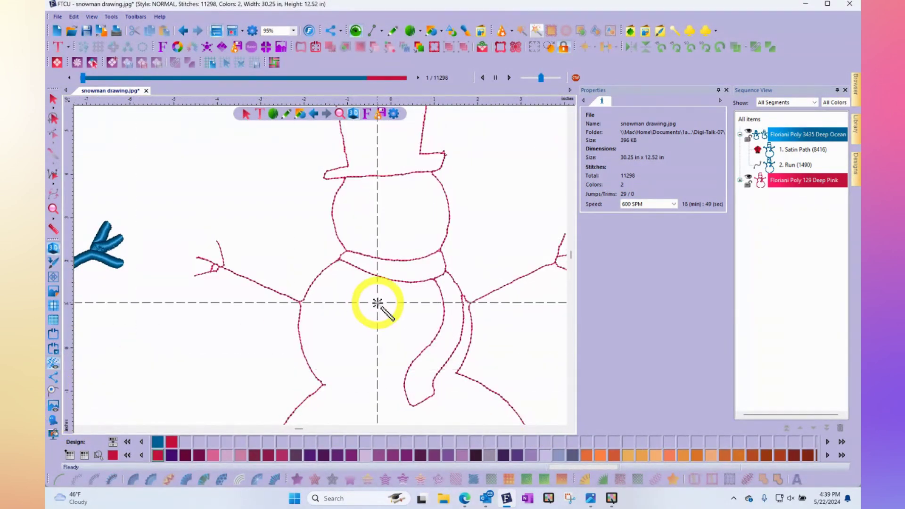
scroll(376, 304, "down", 1)
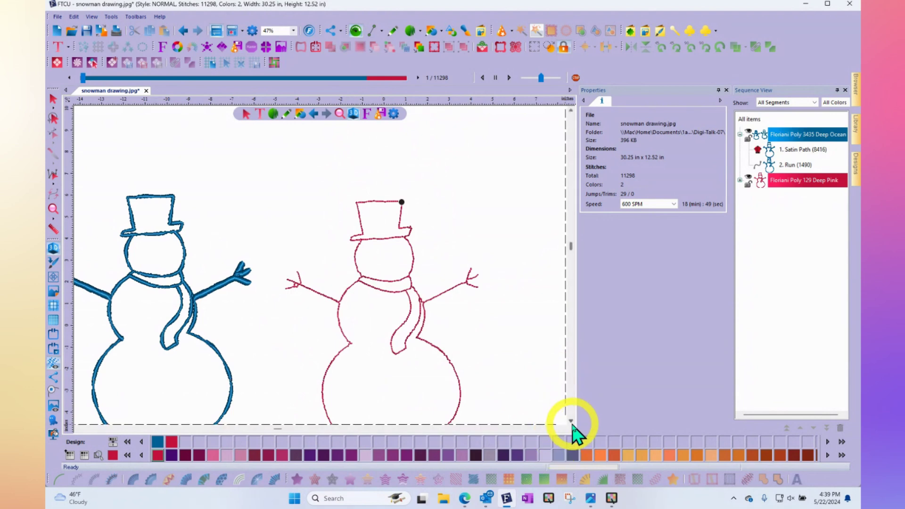
Step: Show the backdrop and move the pink redwork snowman right of the drawing (39.30 × 13.82 in)
left_click(571, 421)
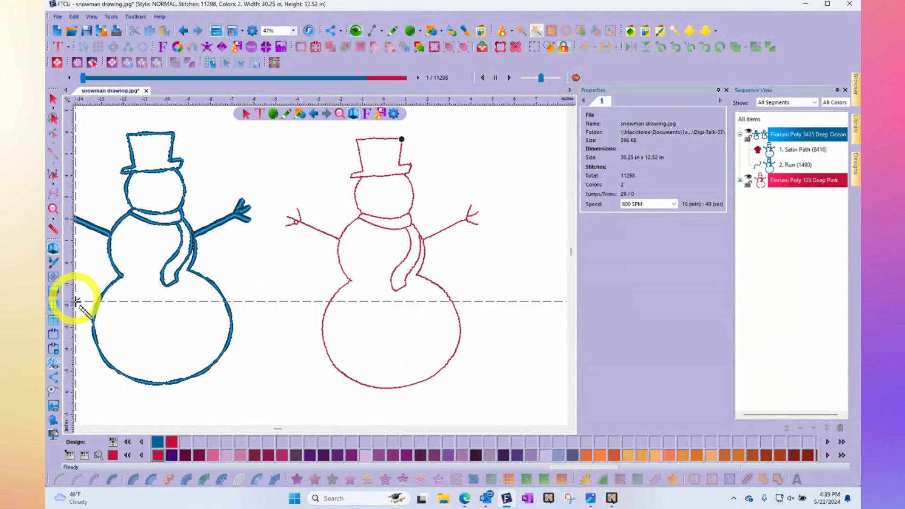
left_click(53, 406)
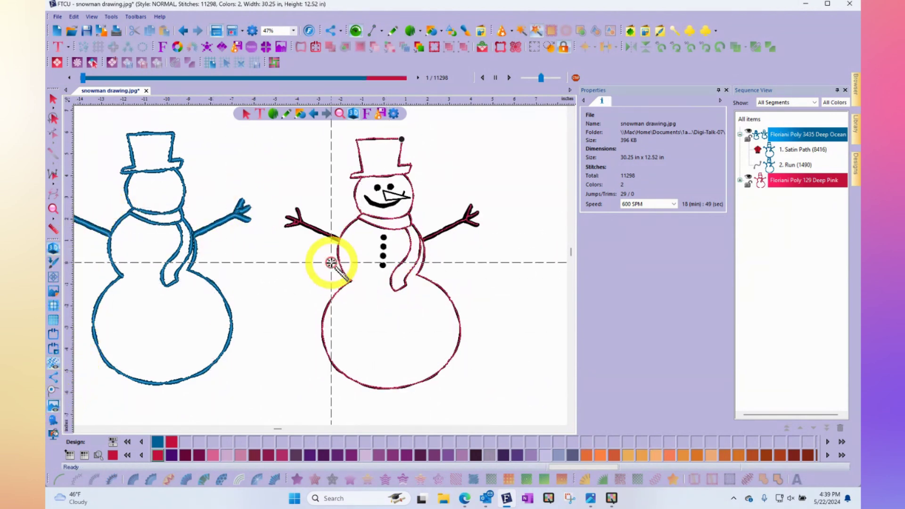
left_click(53, 99)
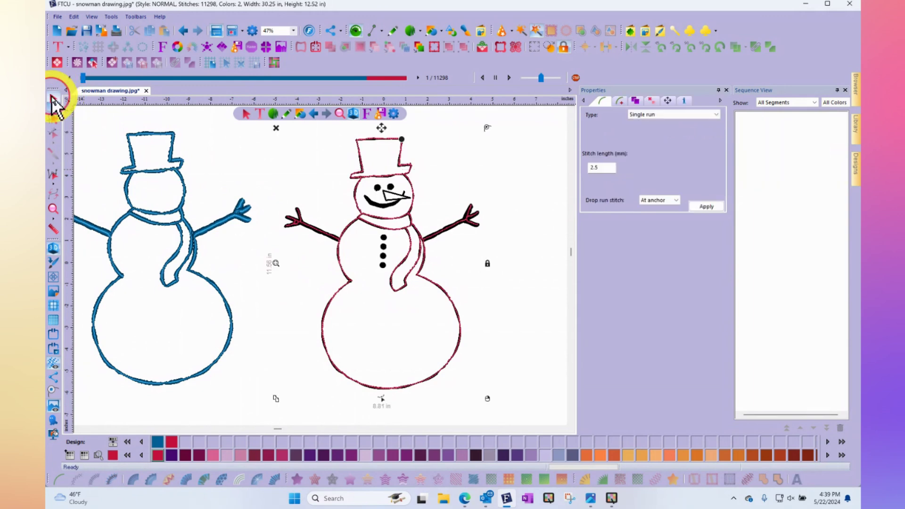
left_click(404, 243)
scroll(407, 236, "down", 3)
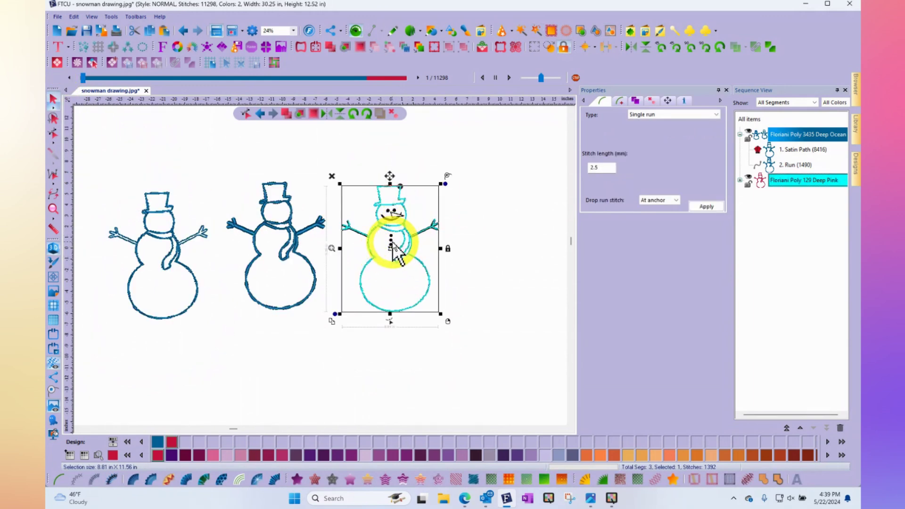
left_click_drag(398, 254, 486, 275)
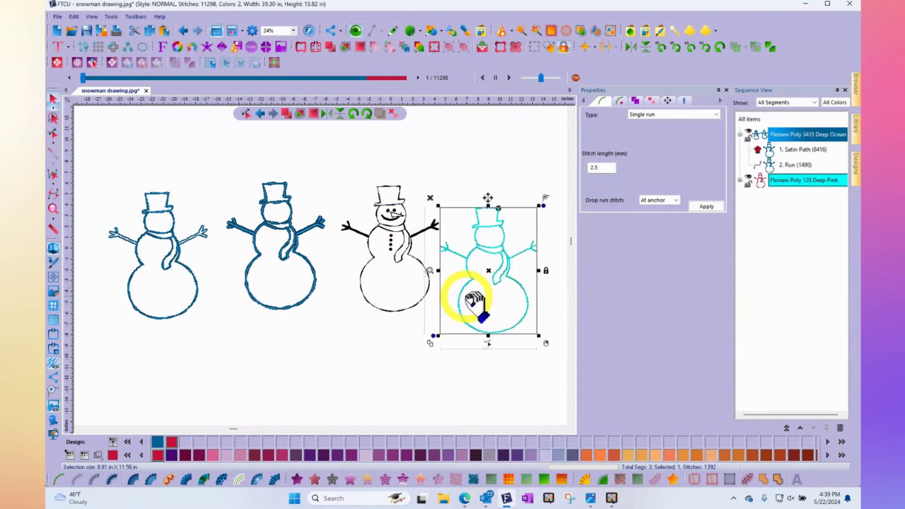
left_click(431, 176)
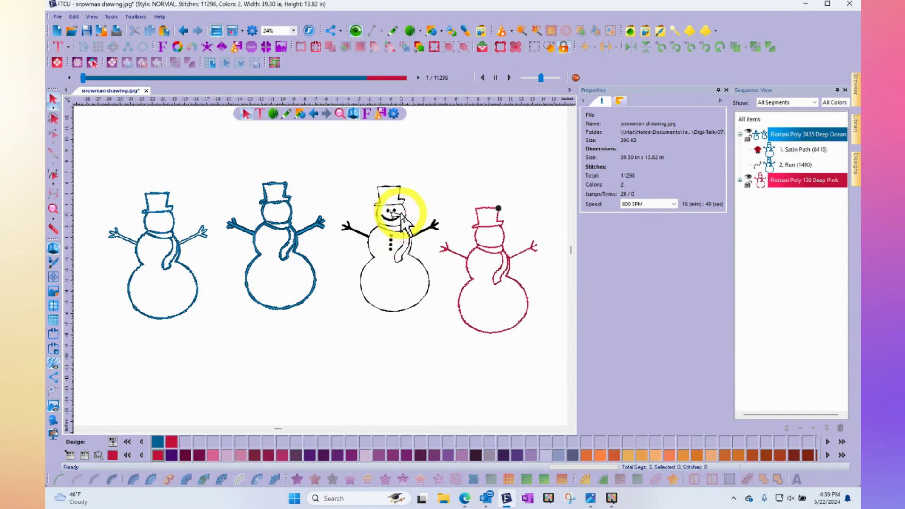
Step: Zoom in on the black snowman and open the Artwork Tool's Line drawing-mode flyout
scroll(401, 215, "up", 2)
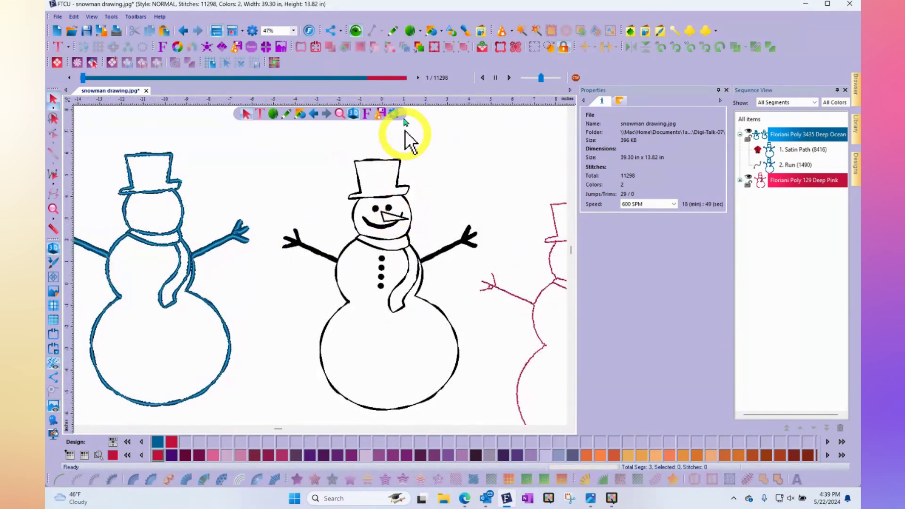
left_click(394, 34)
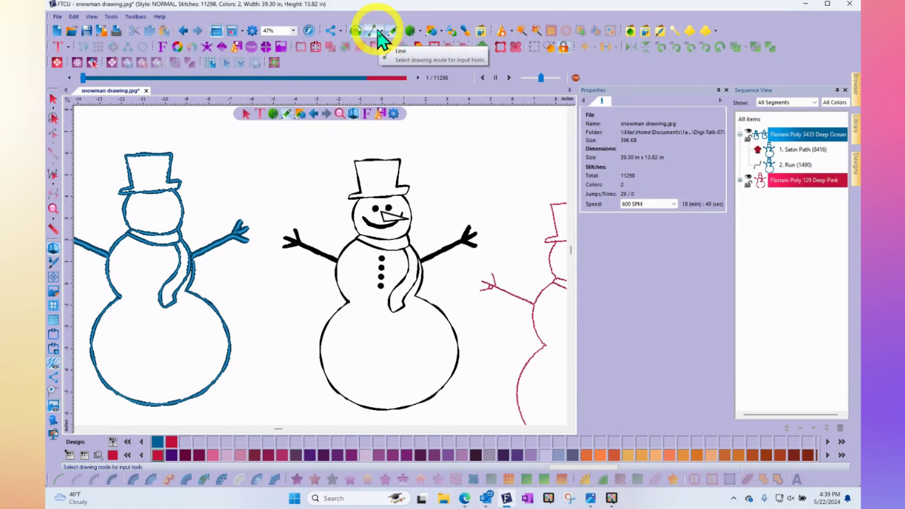
left_click(377, 34)
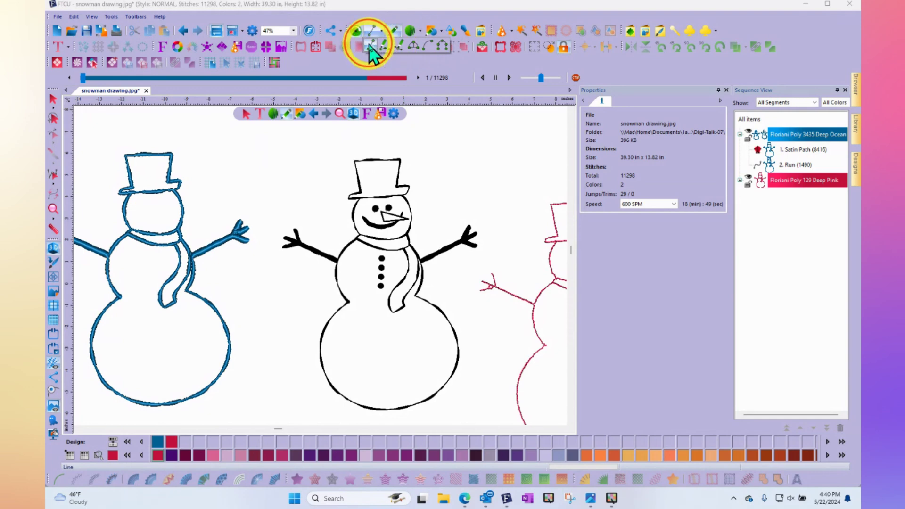
Step: In Quick mode, draw points around the left hand's fingers, back along the arm and up to the shoulder
left_click(370, 46)
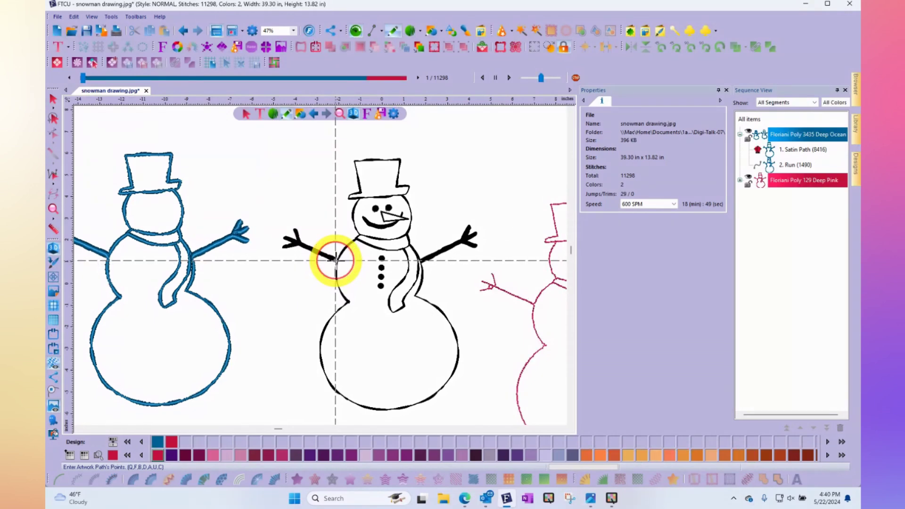
left_click(336, 260)
scroll(324, 255, "up", 2)
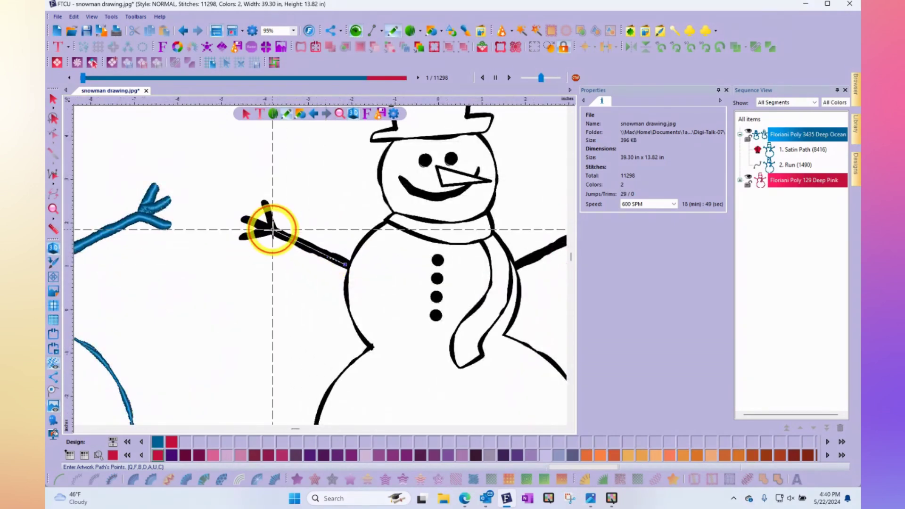
left_click(272, 230)
left_click(263, 200)
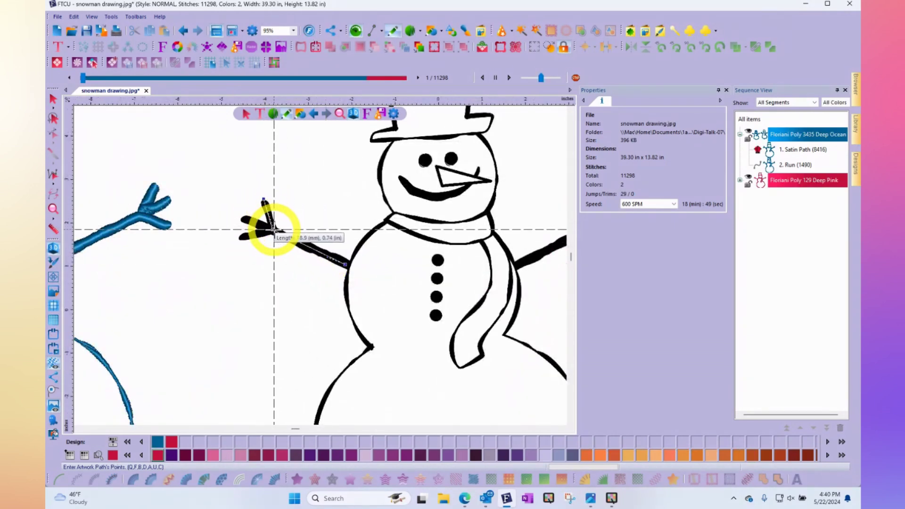
left_click(239, 238)
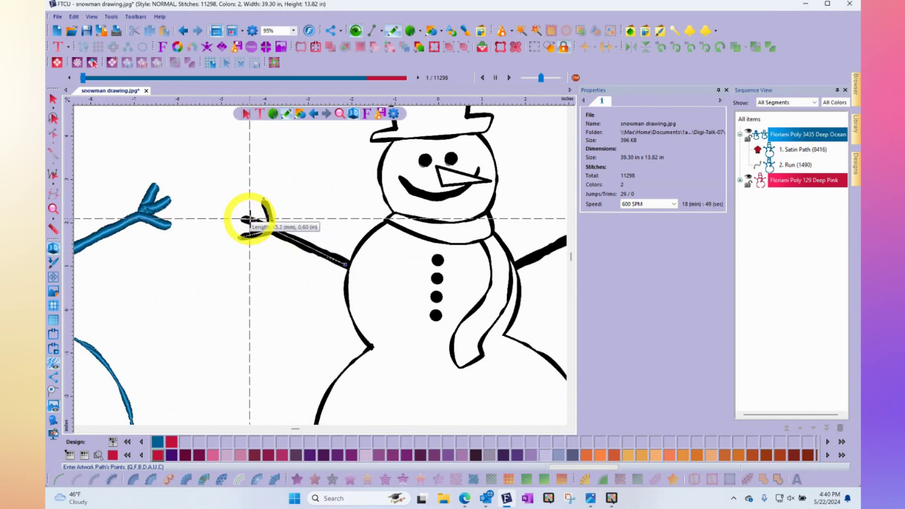
left_click(241, 217)
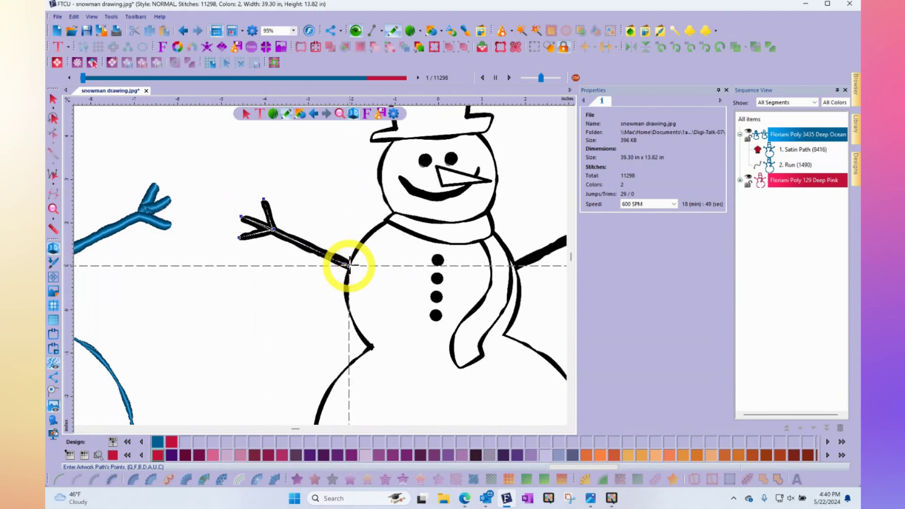
left_click(348, 265)
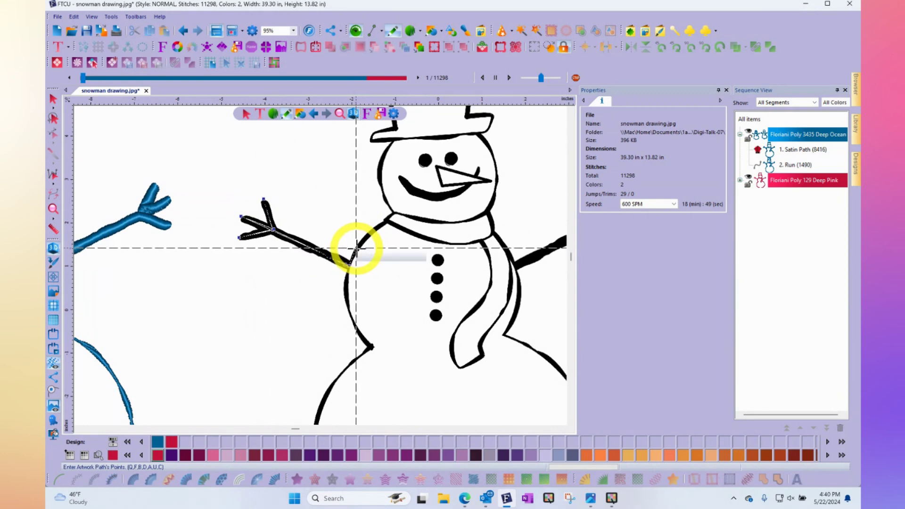
left_click(356, 249)
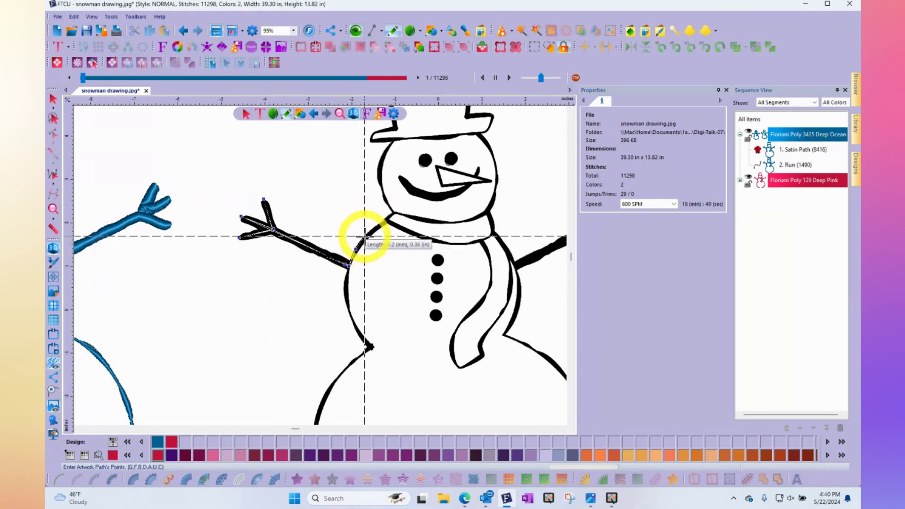
left_click(365, 236)
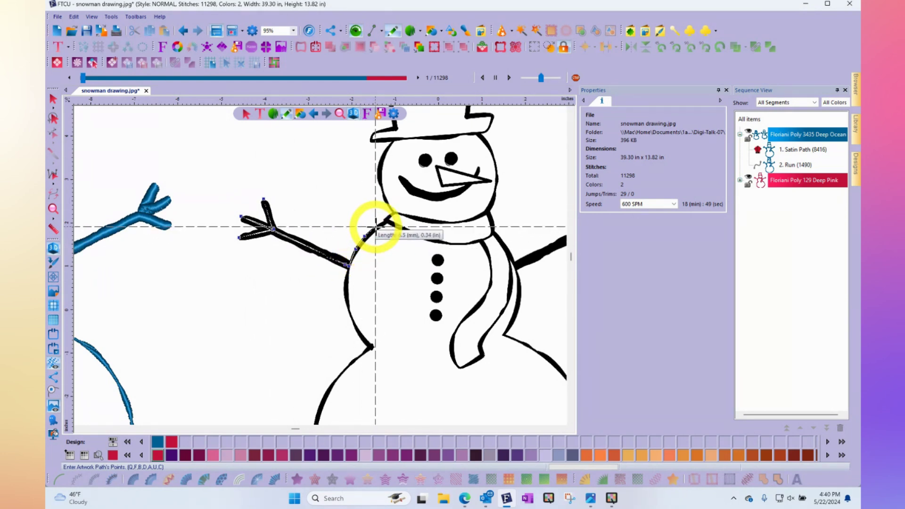
left_click(383, 221)
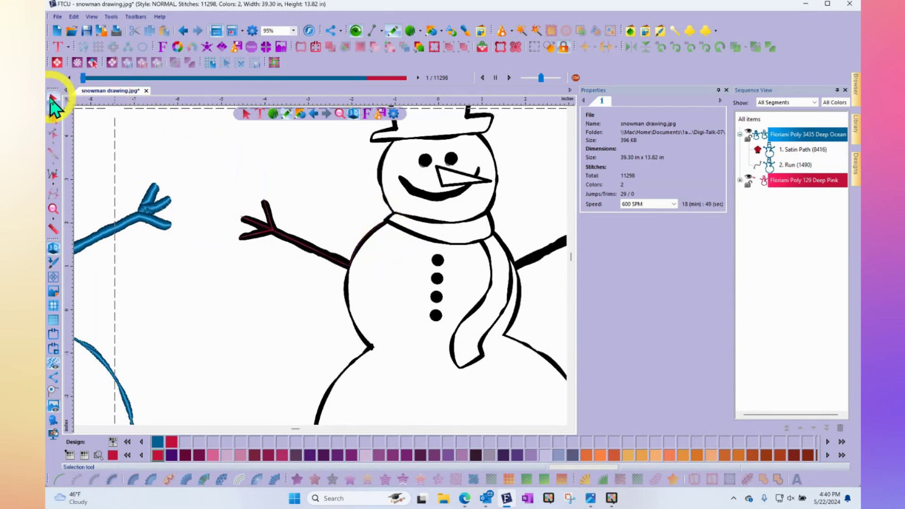
Step: Select the drawn arm line and convert it to a 114-stitch run, totalling 11412 stitches
left_click(53, 100)
left_click(328, 256)
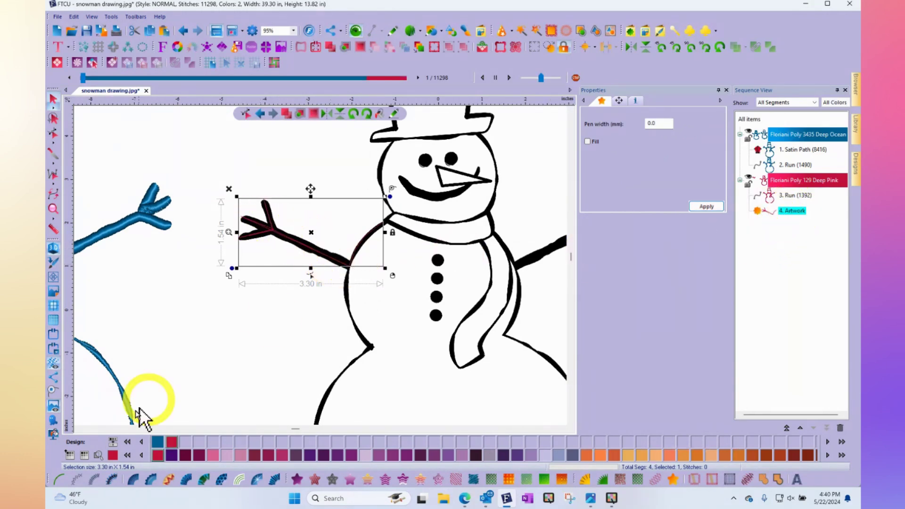
left_click(59, 481)
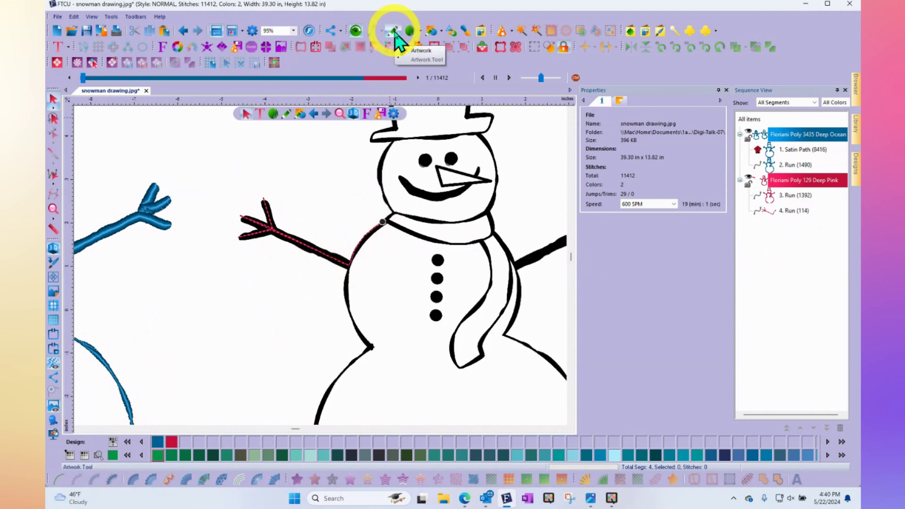
scroll(380, 217, "down", 2)
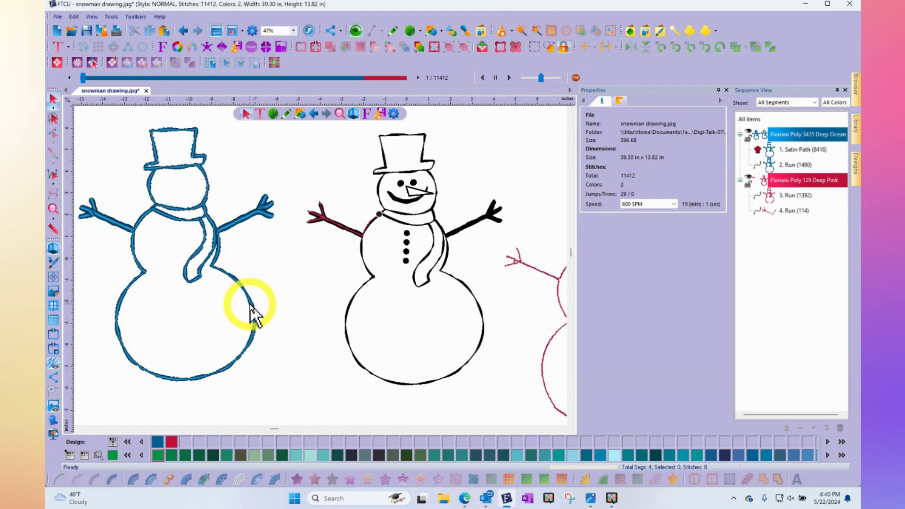
scroll(350, 305, "up", 10)
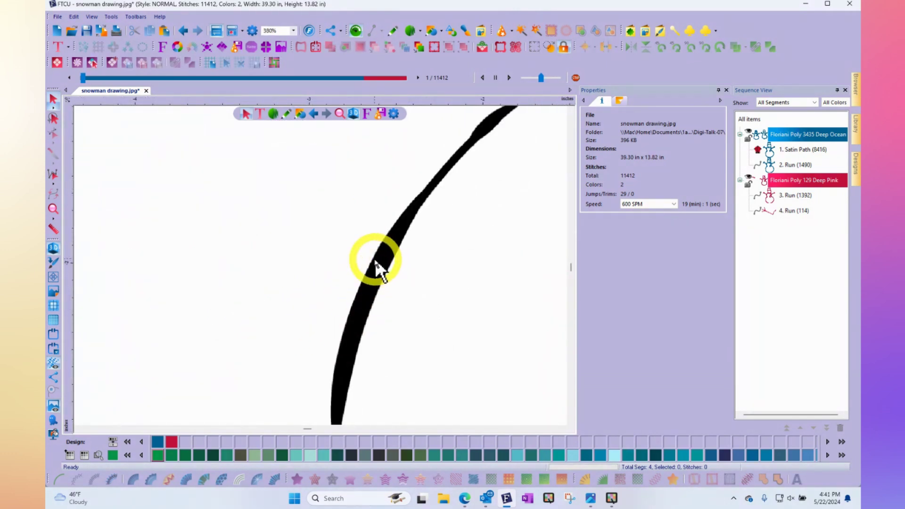
scroll(391, 262, "down", 3)
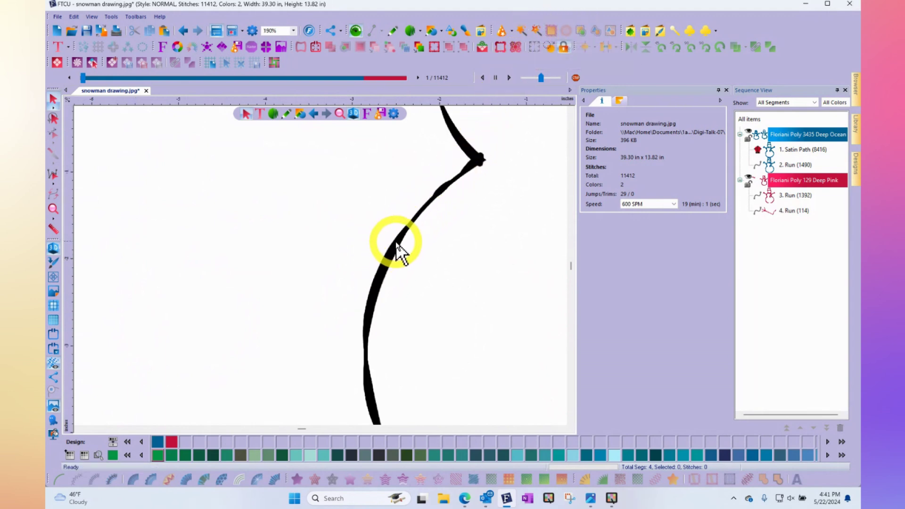
scroll(470, 245, "down", 4)
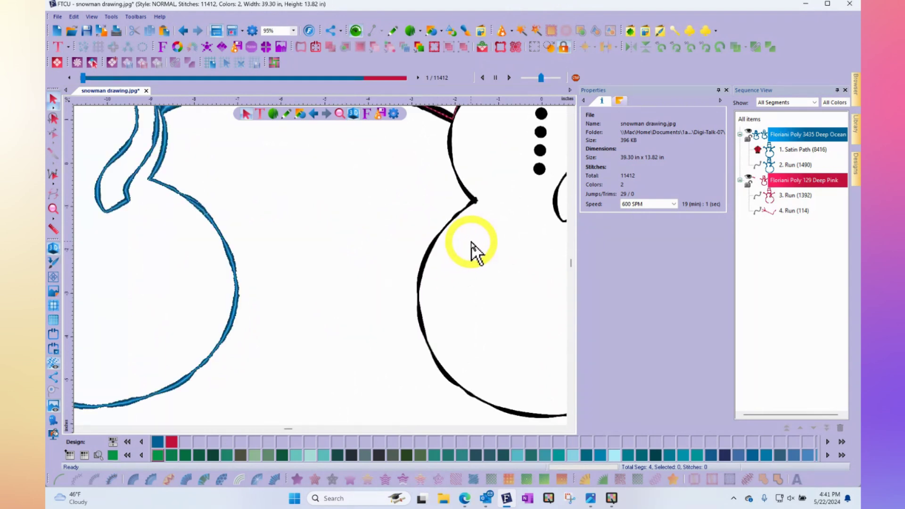
scroll(470, 242, "down", 2)
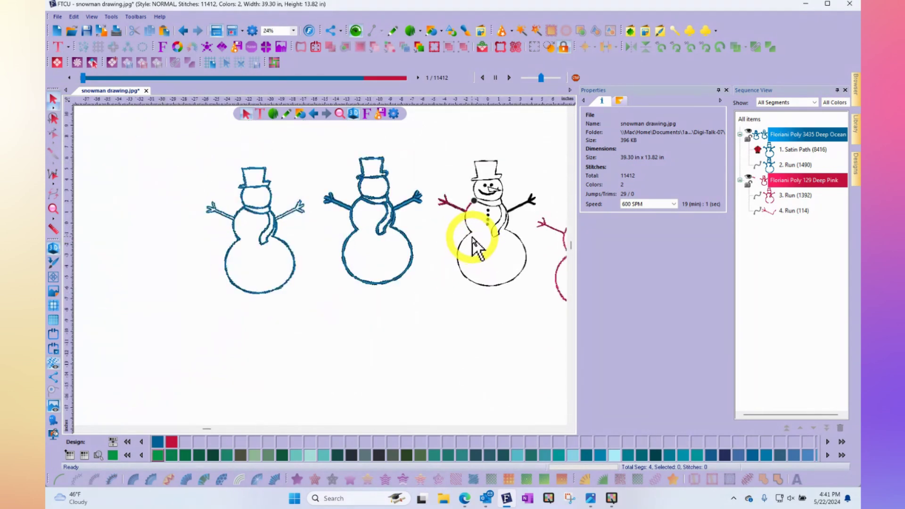